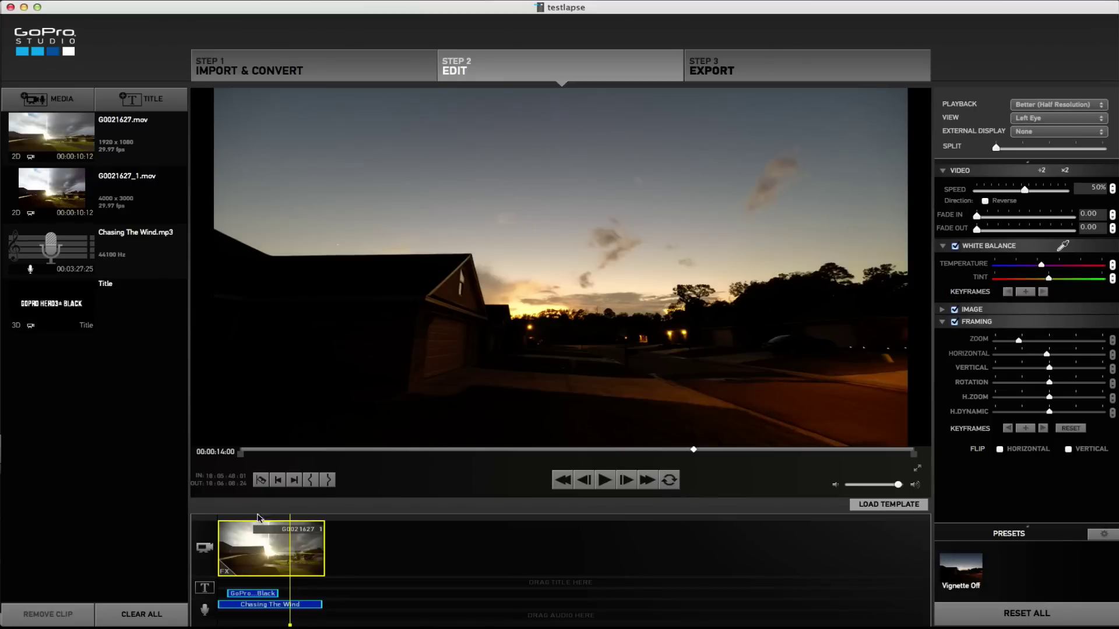
# Start a new untitled project and maximize the GoPro Studio window.
pyautogui.moveTo(291, 520); pyautogui.dragTo(253, 538)
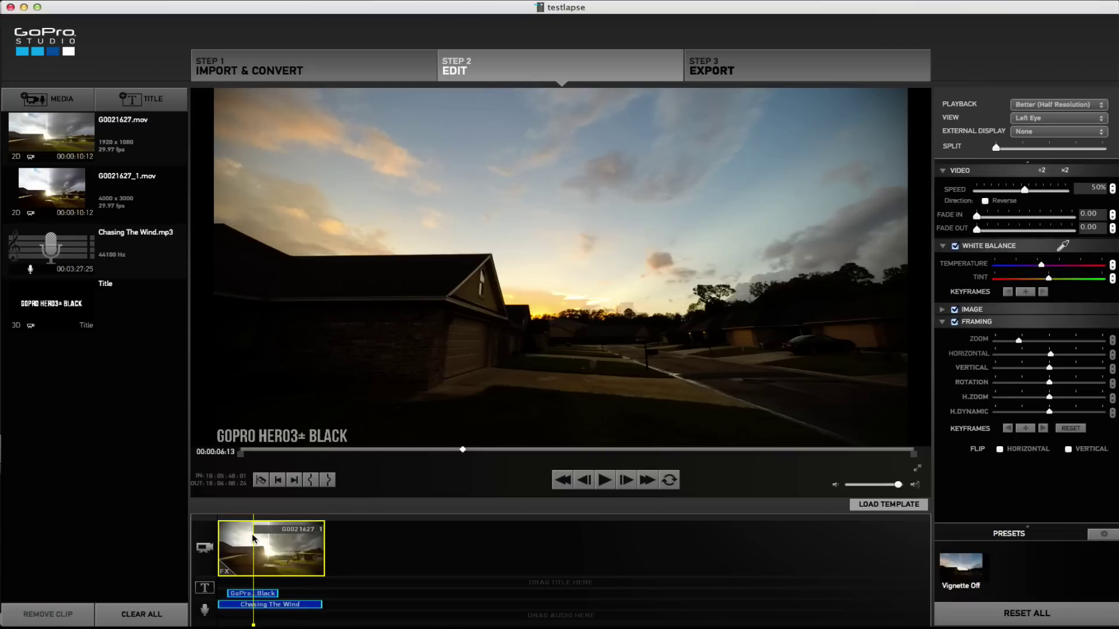
pyautogui.moveTo(255, 525)
pyautogui.mouseDown()
pyautogui.moveTo(239, 525)
pyautogui.moveTo(282, 526)
pyautogui.moveTo(258, 526)
pyautogui.mouseUp()
pyautogui.click(115, 1)
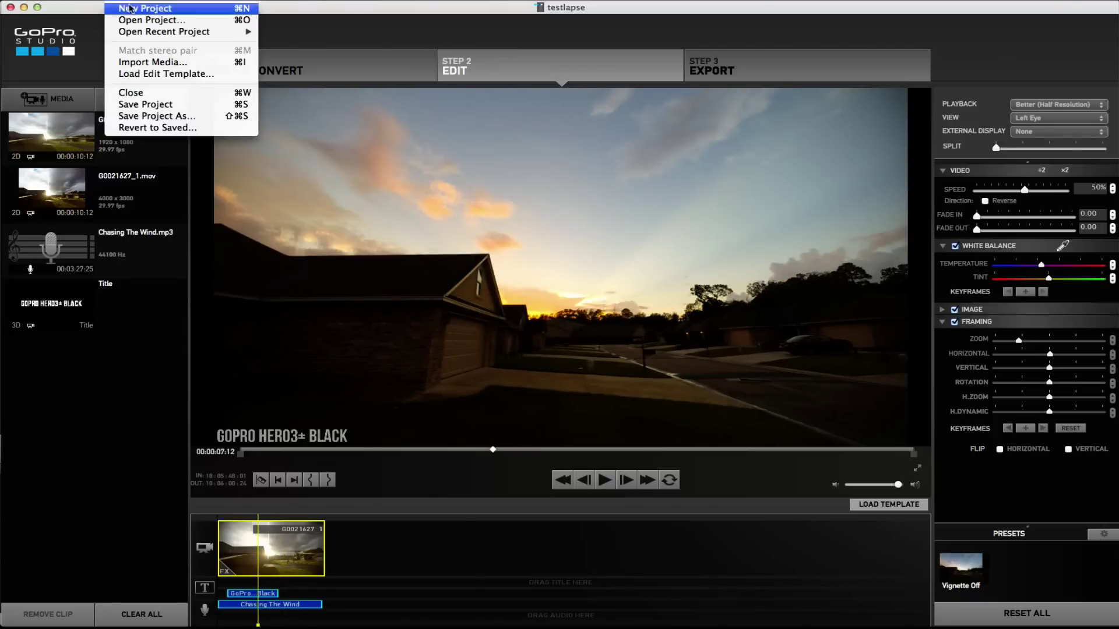
pyautogui.click(132, 9)
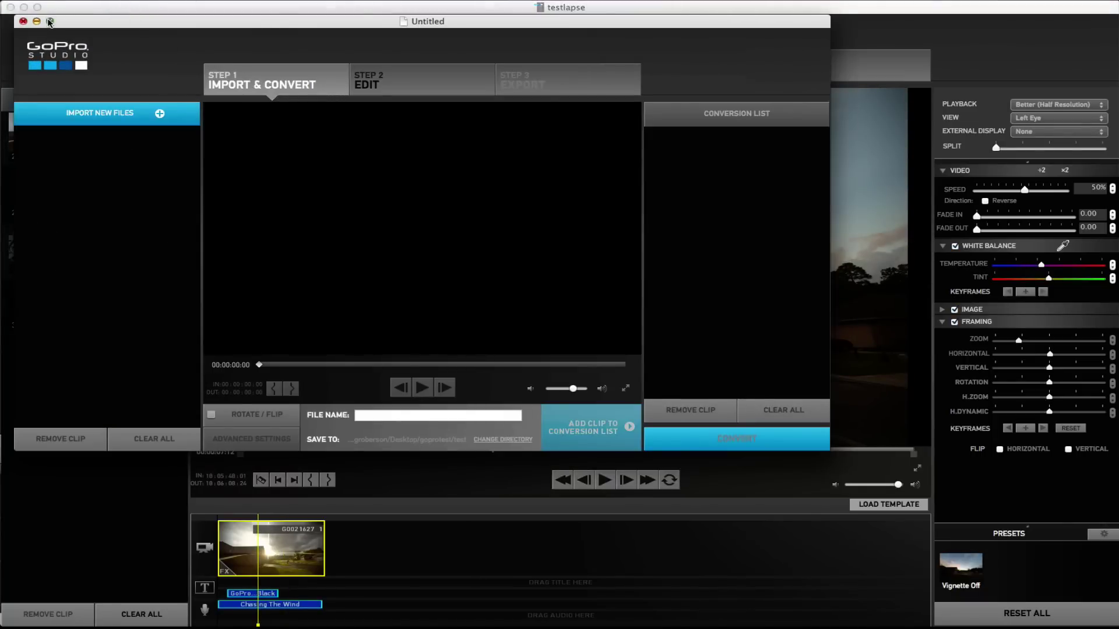
pyautogui.click(50, 21)
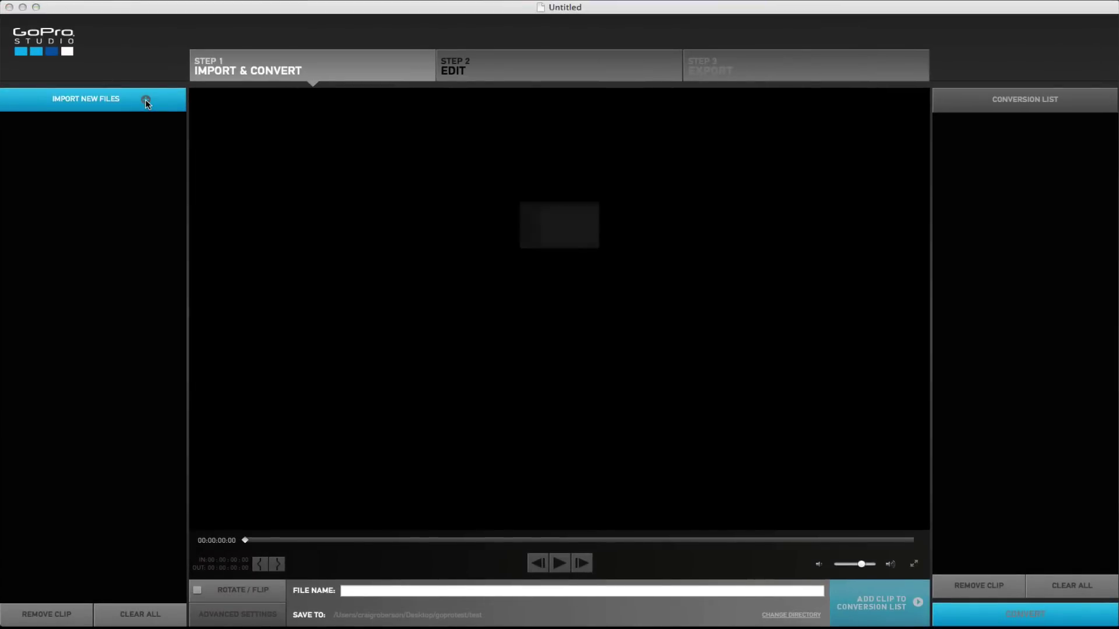
# Import all the time-lapse JPGs from the folder as the G0021627.JPG photo sequence.
pyautogui.click(146, 102)
pyautogui.click(725, 162)
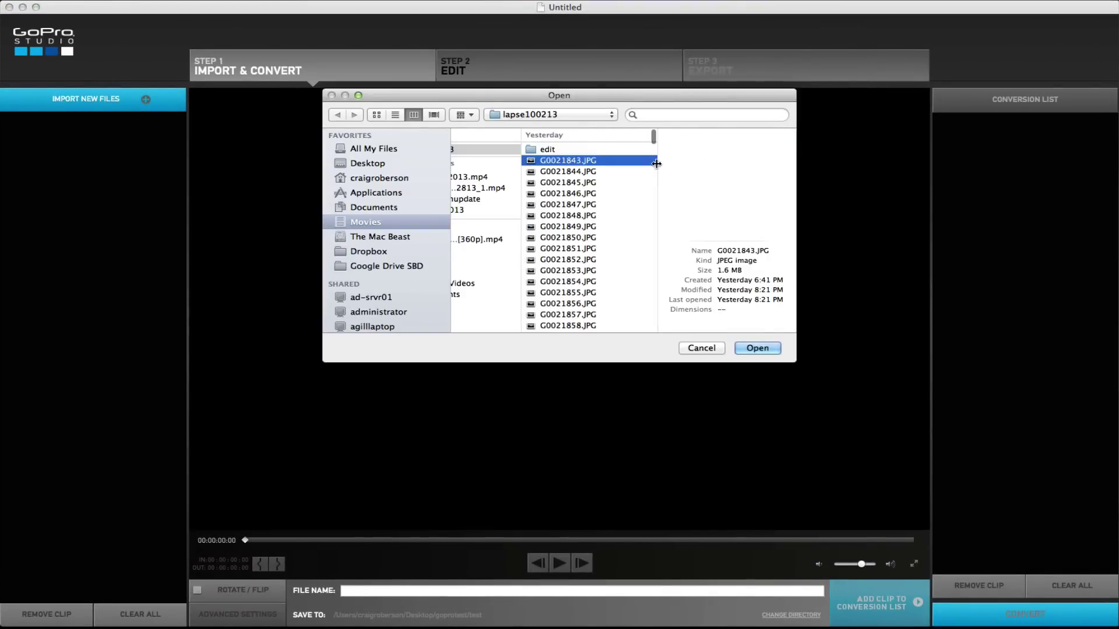
pyautogui.scroll(-20, 571, 189)
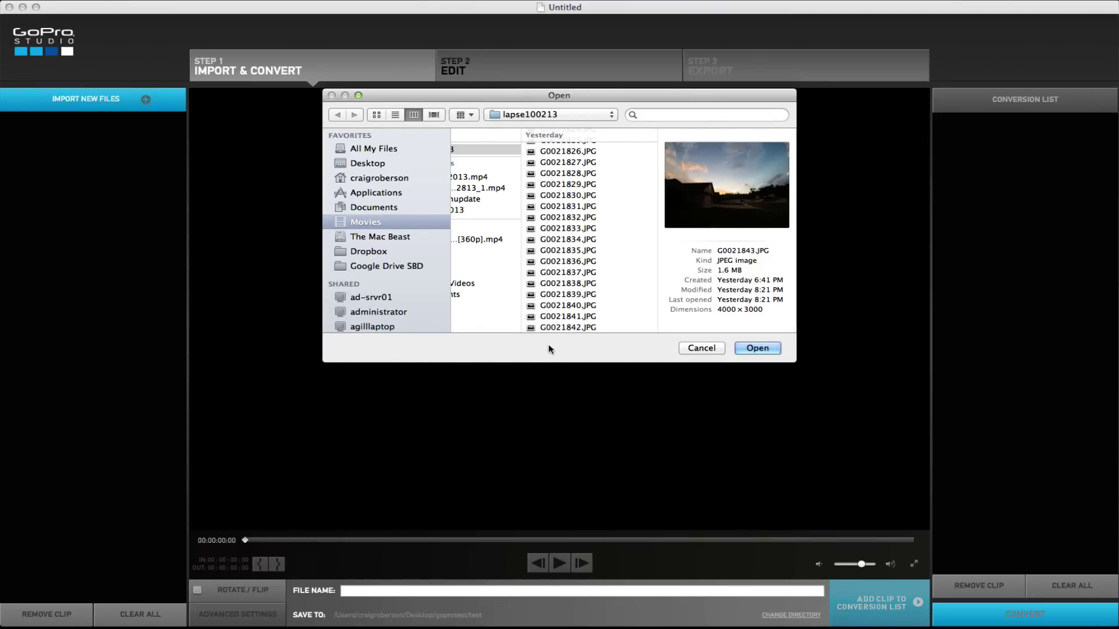
pyautogui.press('super+a')
pyautogui.click(761, 349)
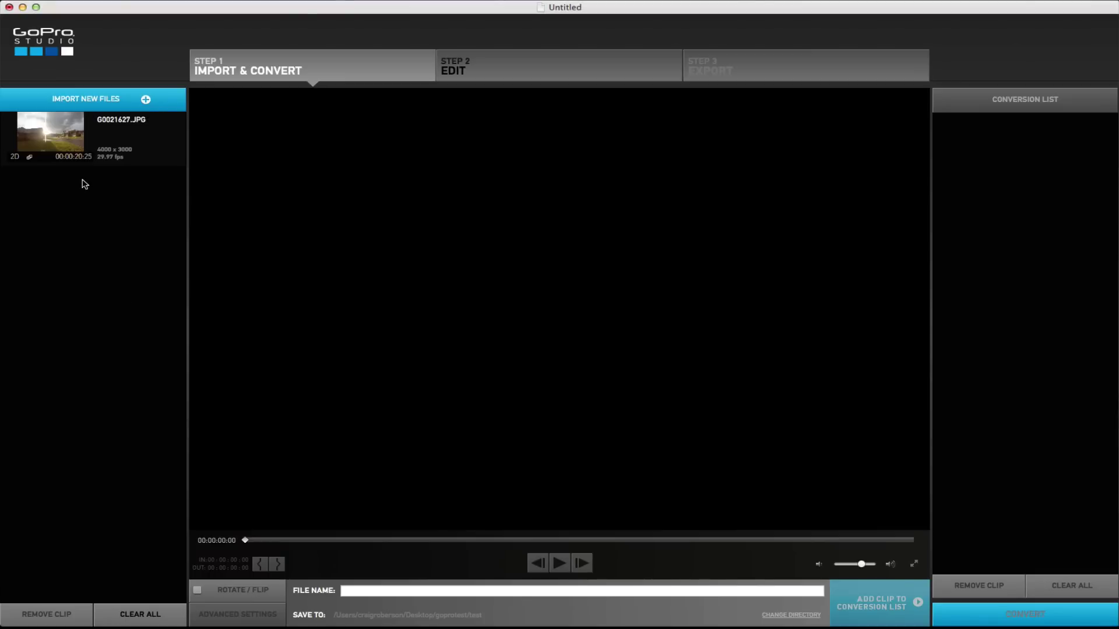
# Give G0021627 advanced conversion settings: High quality, 2x speedup and motion blur.
pyautogui.click(115, 148)
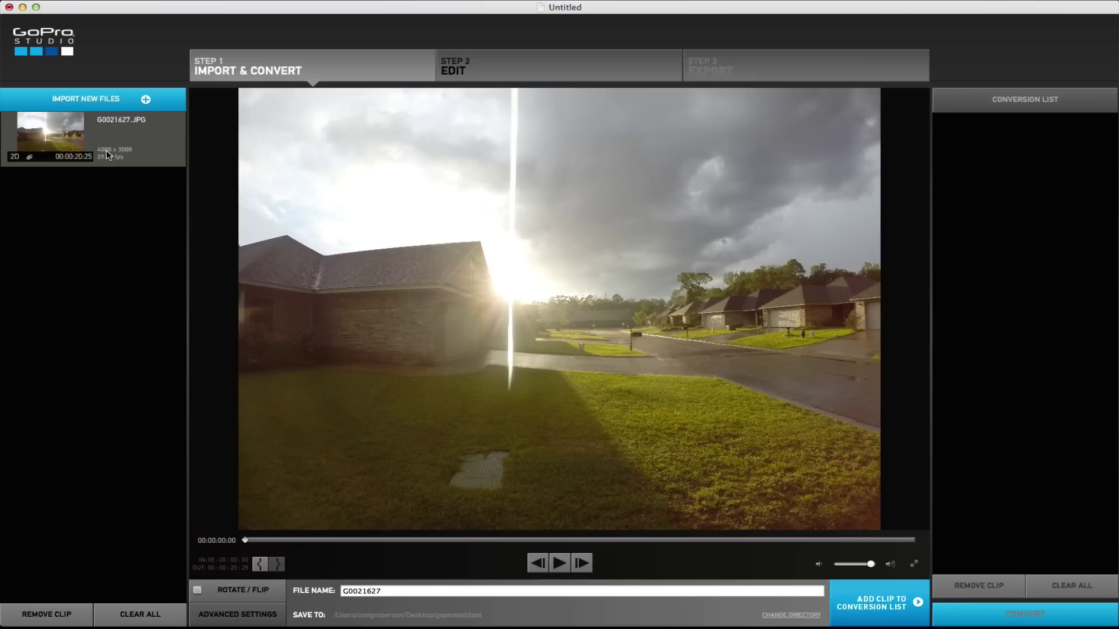
pyautogui.click(238, 615)
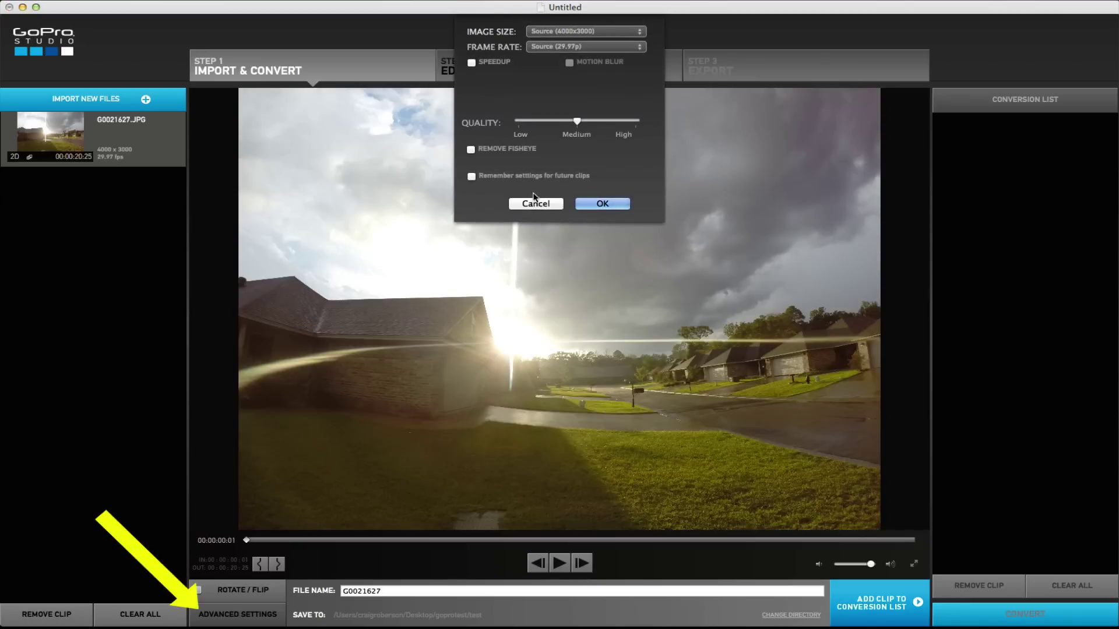
pyautogui.moveTo(578, 122); pyautogui.dragTo(638, 122)
pyautogui.click(489, 65)
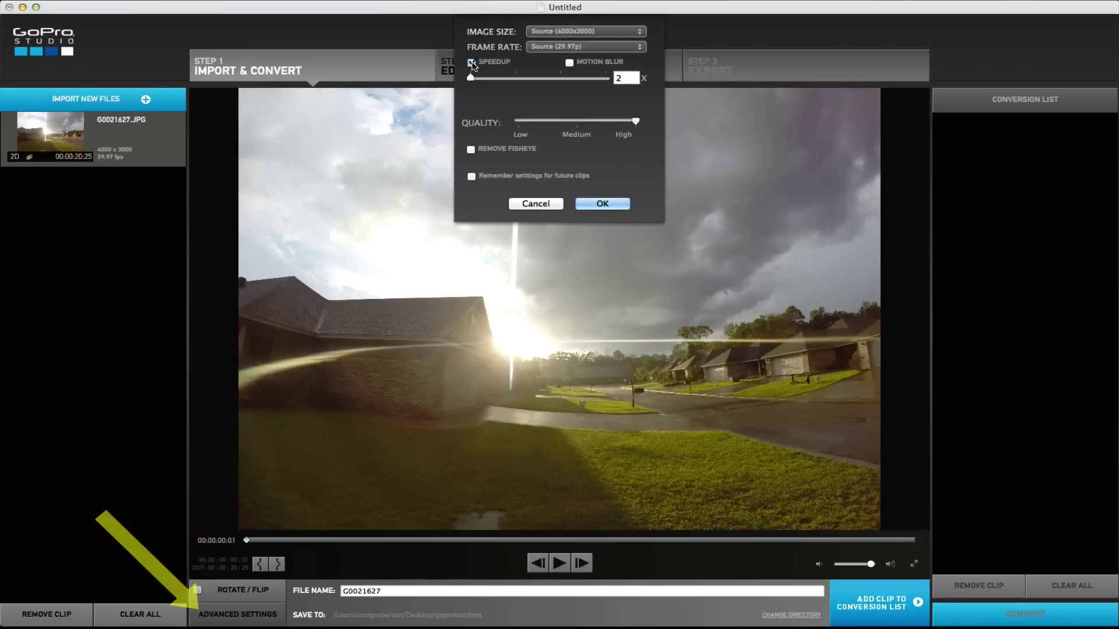
pyautogui.click(569, 63)
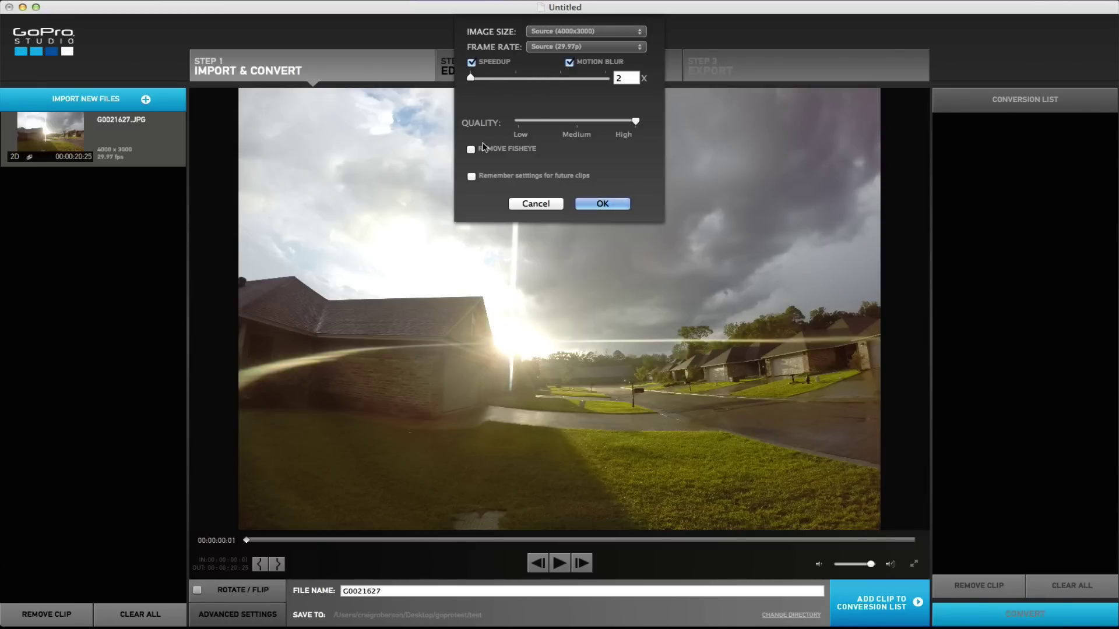
pyautogui.click(601, 203)
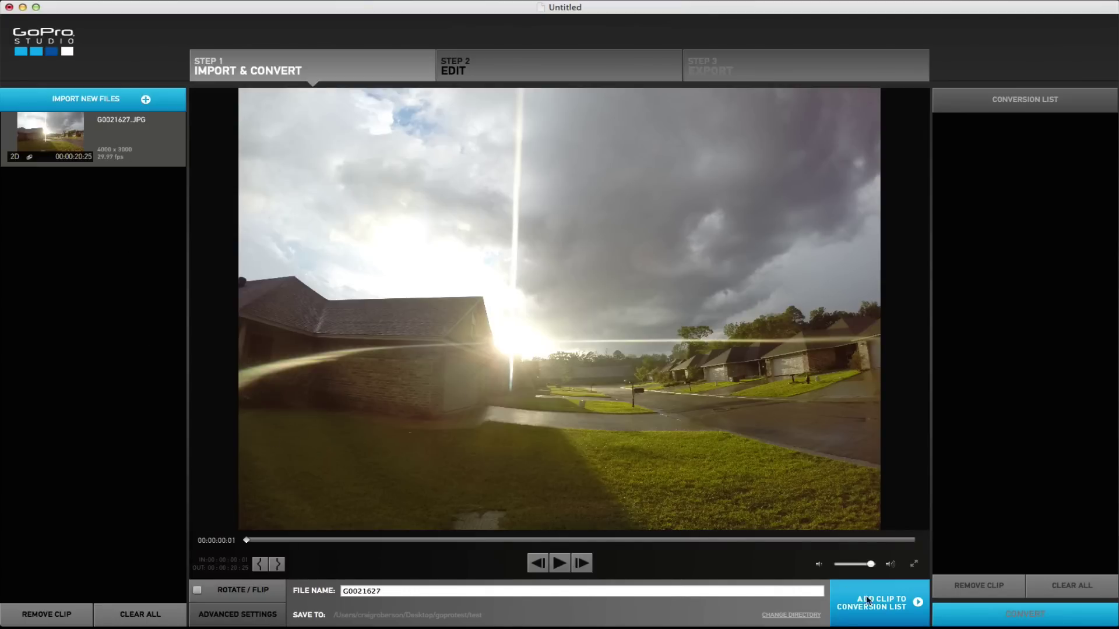
# Queue G0021627 and convert it into a 10-second clip, then select the completed clip.
pyautogui.click(876, 608)
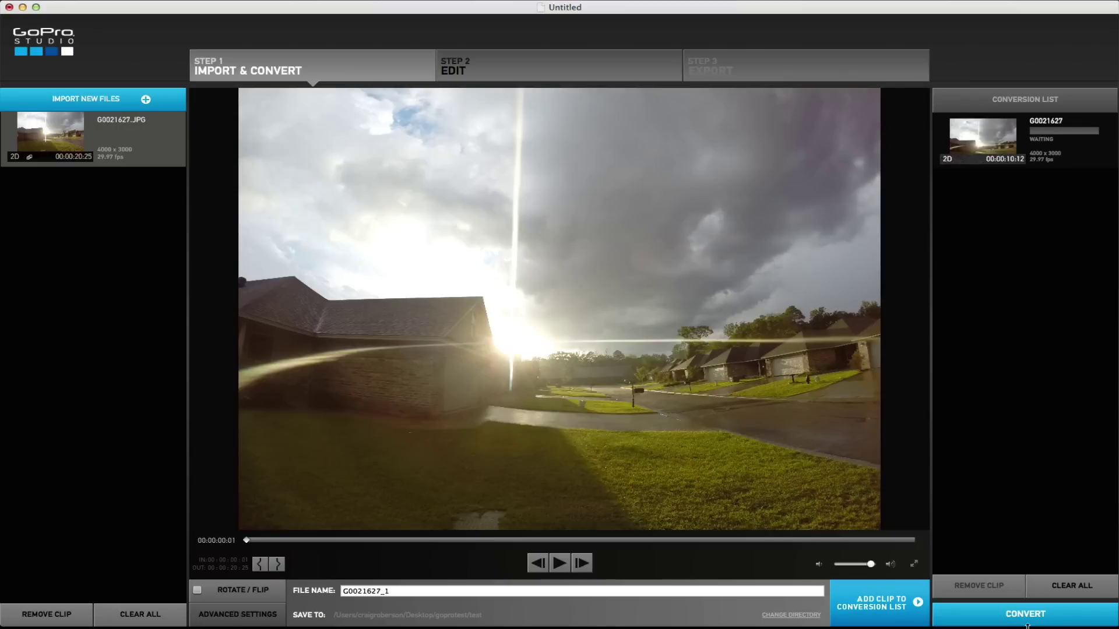
pyautogui.click(999, 619)
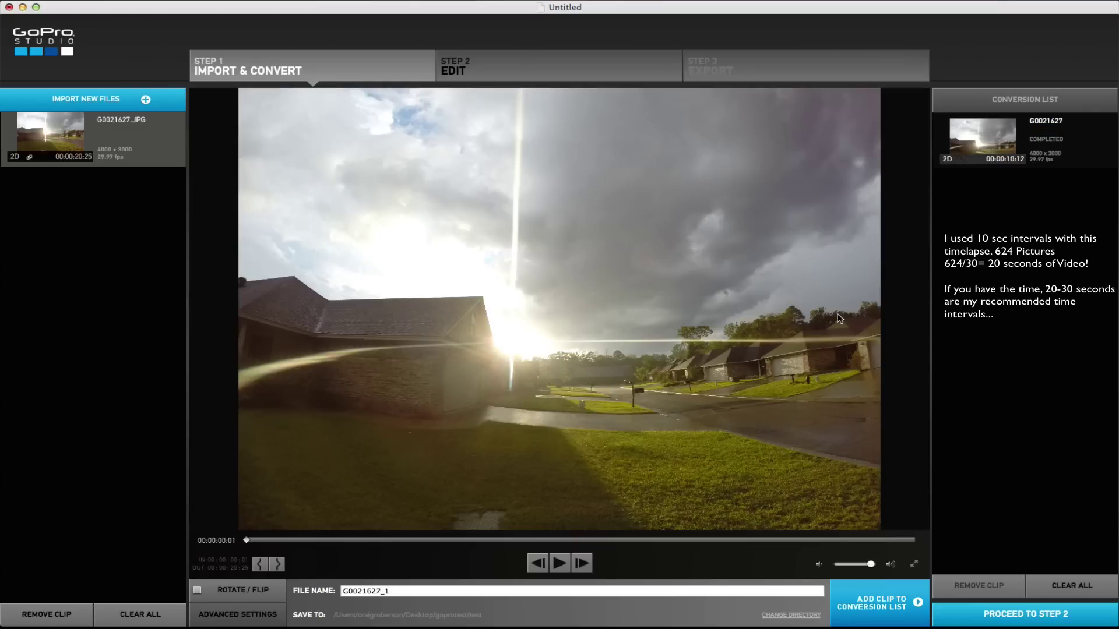
pyautogui.click(1034, 145)
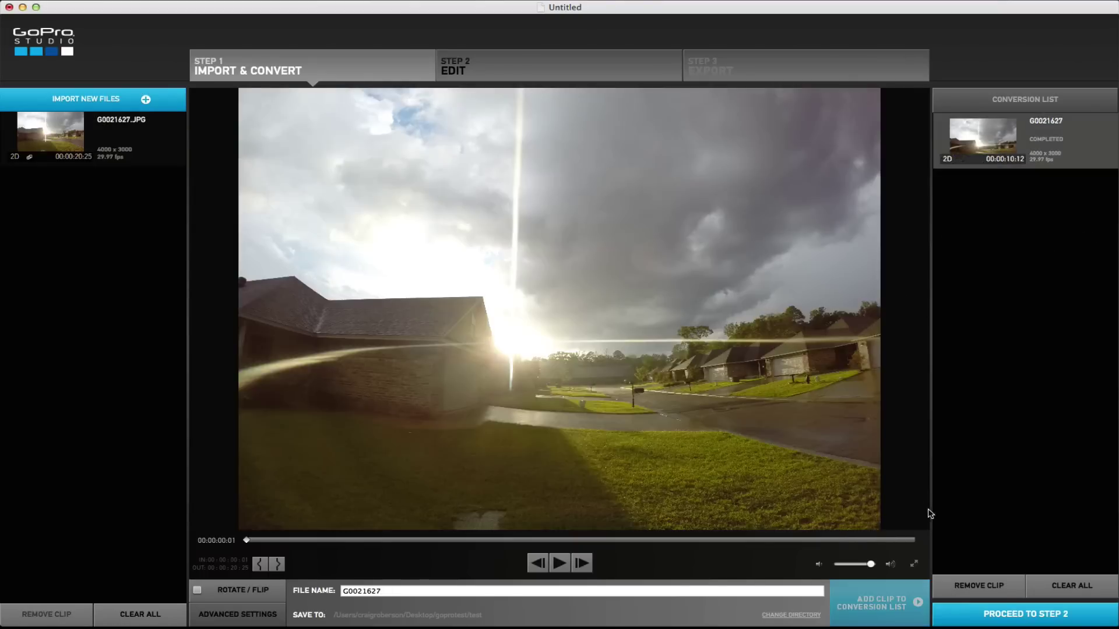
# Go to the Edit step without a template and place G0021627_2.mov on the video track.
pyautogui.click(1011, 617)
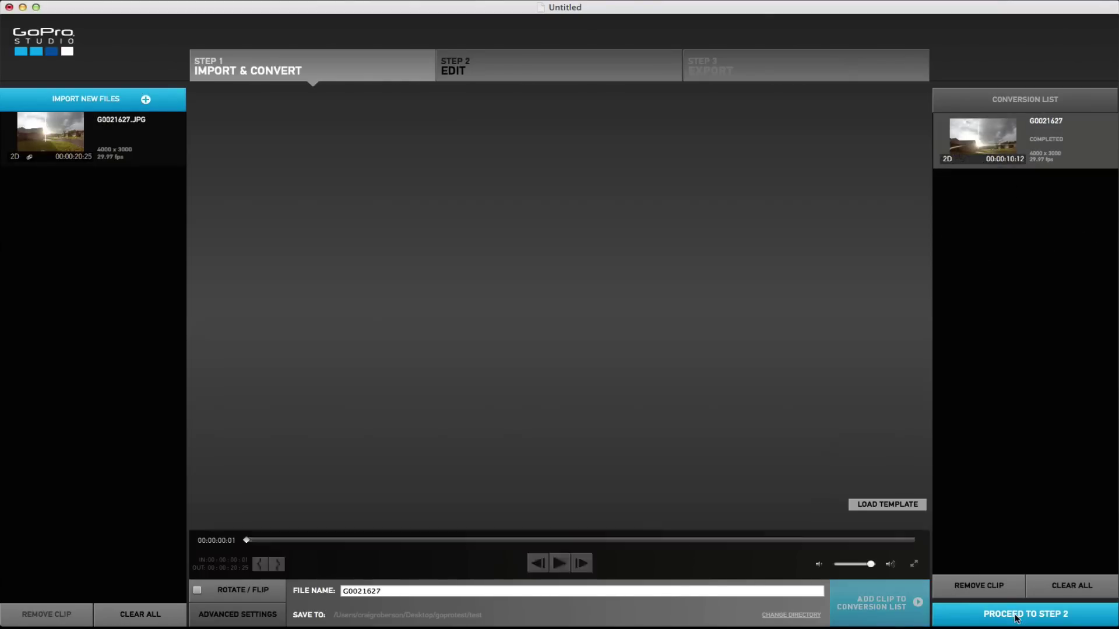
pyautogui.click(366, 408)
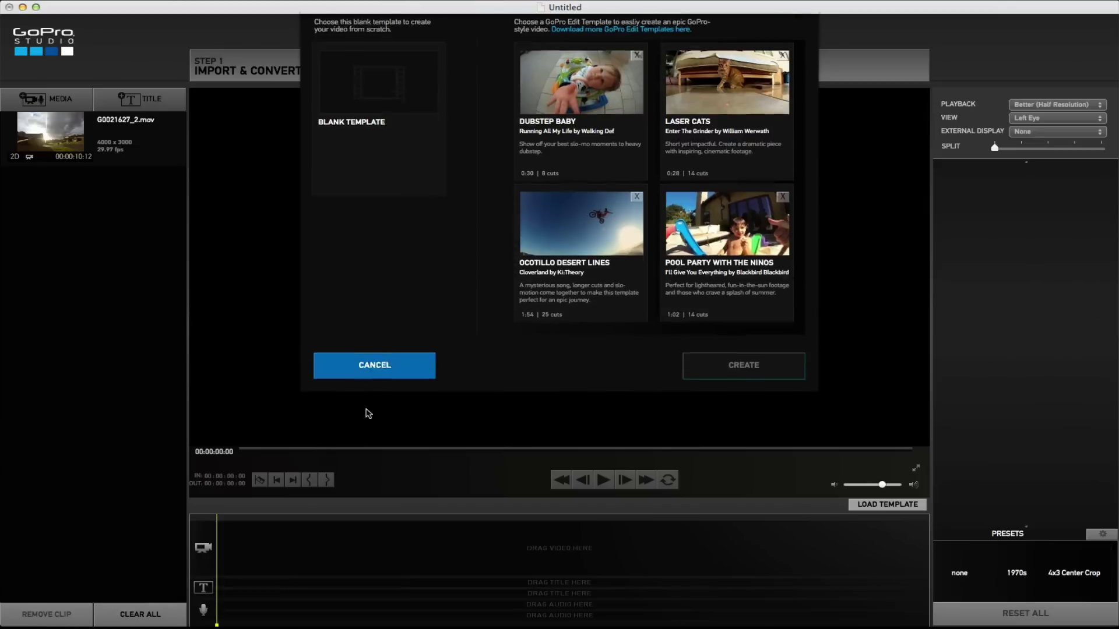
pyautogui.click(93, 145)
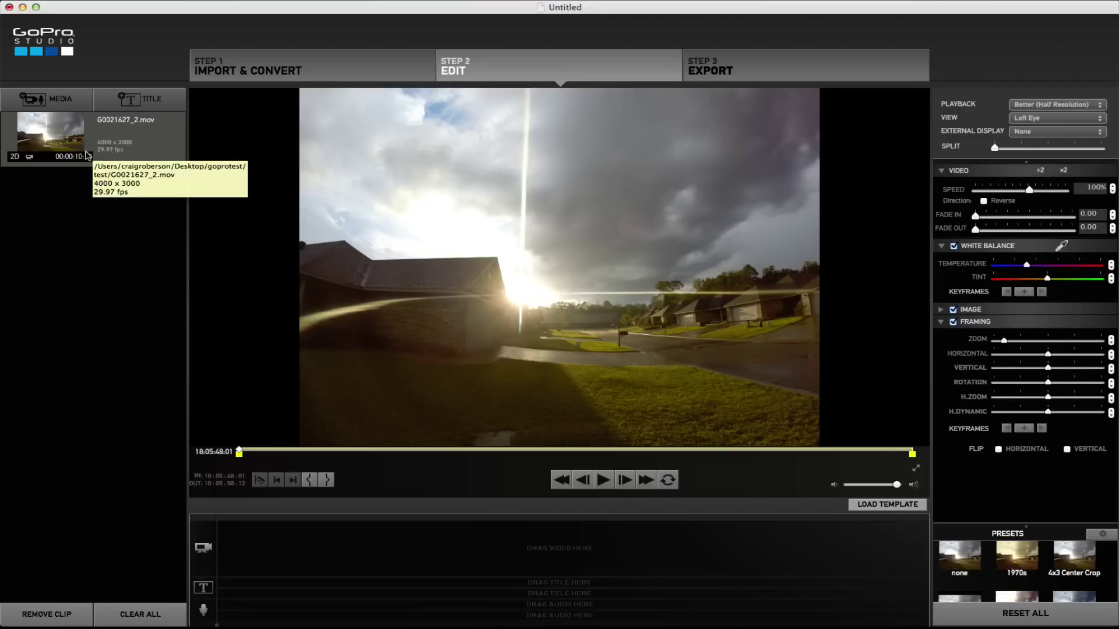
pyautogui.moveTo(81, 146); pyautogui.dragTo(233, 574)
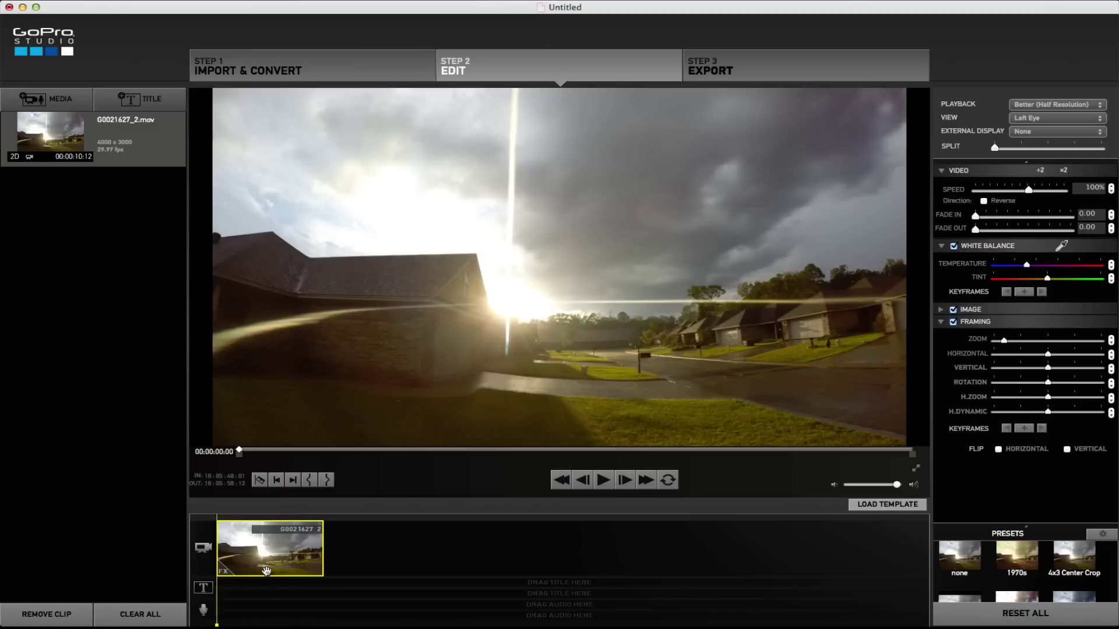
# Set the clip's Speed to 50 and preview the slowed dusk section.
pyautogui.click(259, 558)
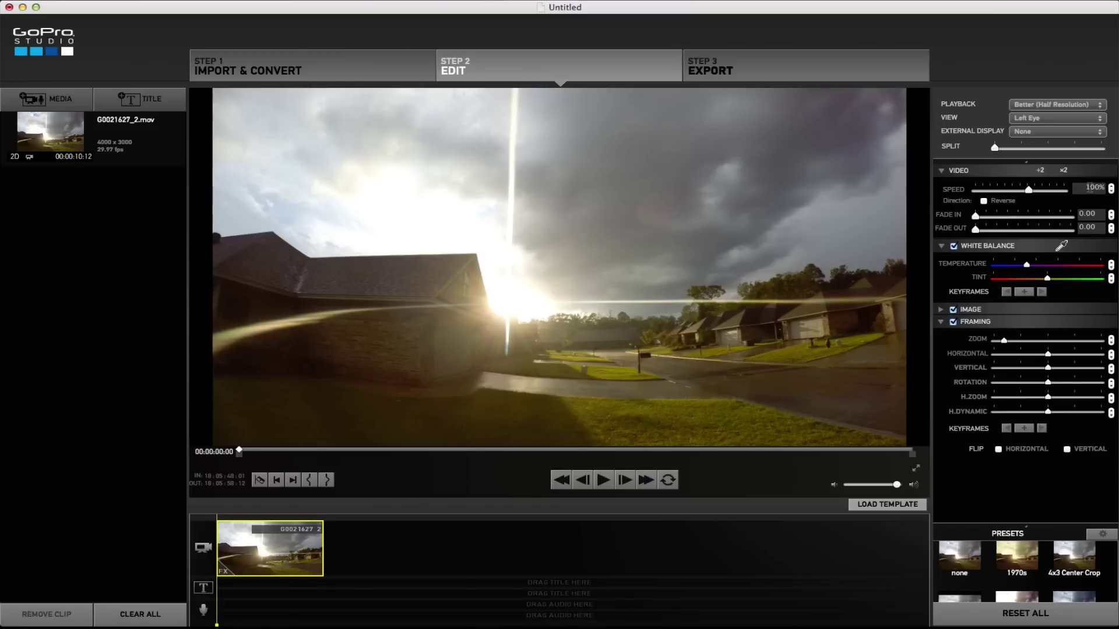
pyautogui.doubleClick(1088, 186)
pyautogui.write('50')
pyautogui.moveTo(221, 521); pyautogui.dragTo(247, 540)
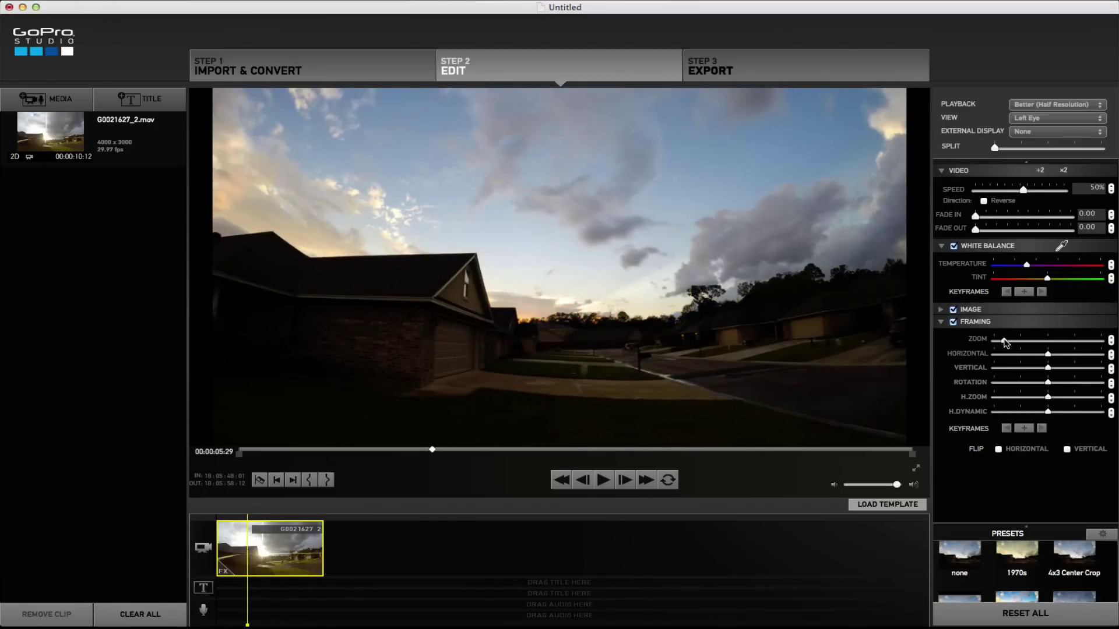
# Raise the Framing Zoom slightly for a tighter crop and return the playhead to the first frame.
pyautogui.moveTo(1004, 342)
pyautogui.mouseDown()
pyautogui.moveTo(1014, 345)
pyautogui.moveTo(1000, 348)
pyautogui.mouseUp()
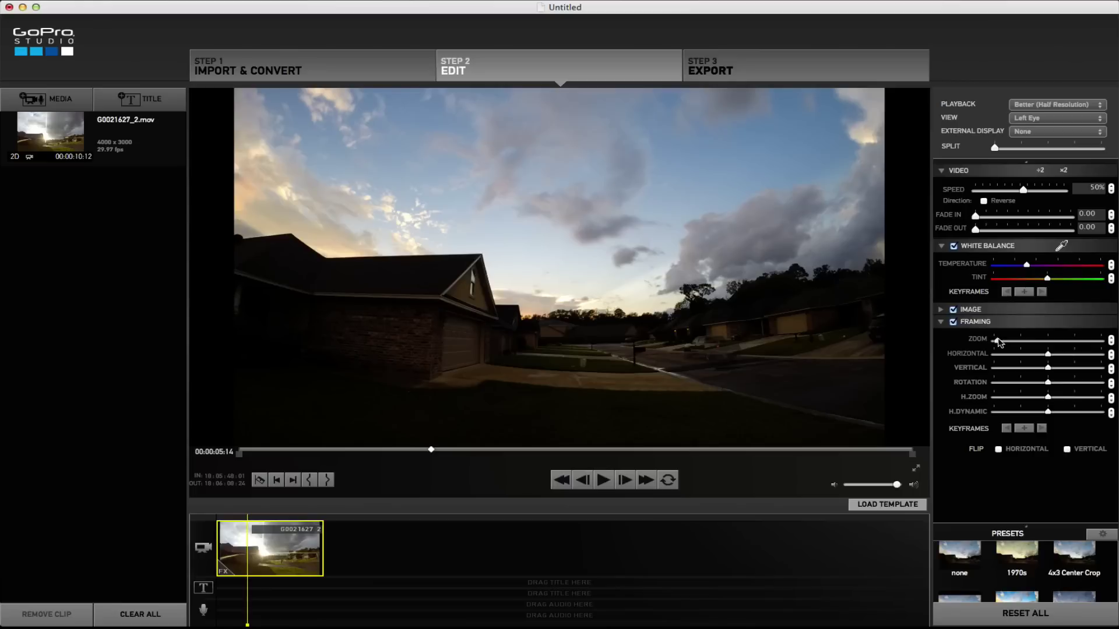
pyautogui.moveTo(999, 343); pyautogui.dragTo(1021, 347)
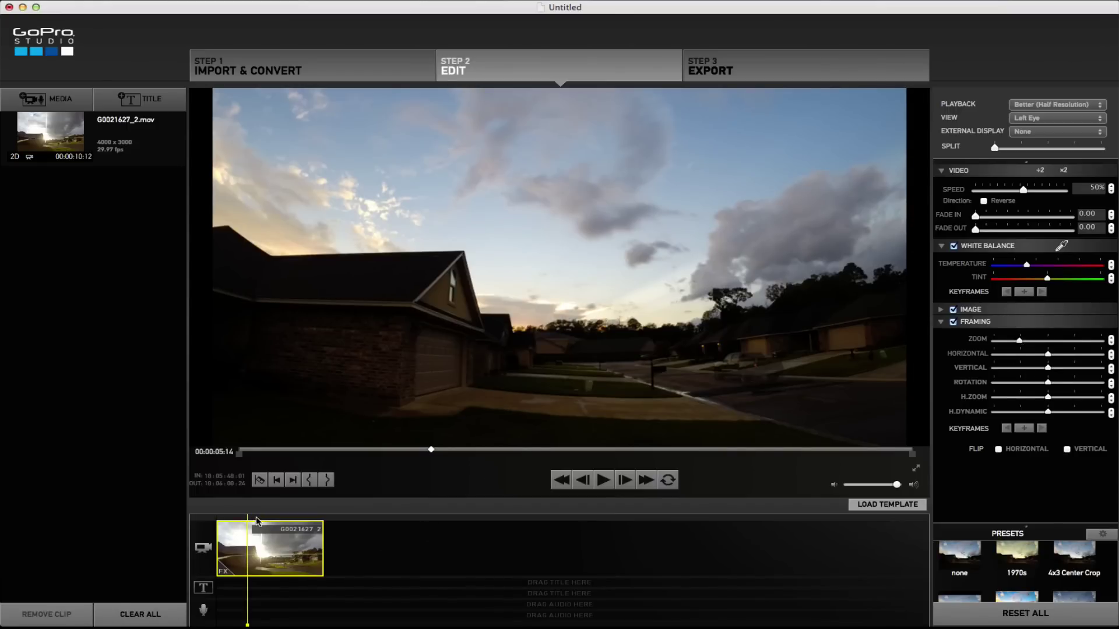
pyautogui.moveTo(249, 520); pyautogui.dragTo(199, 521)
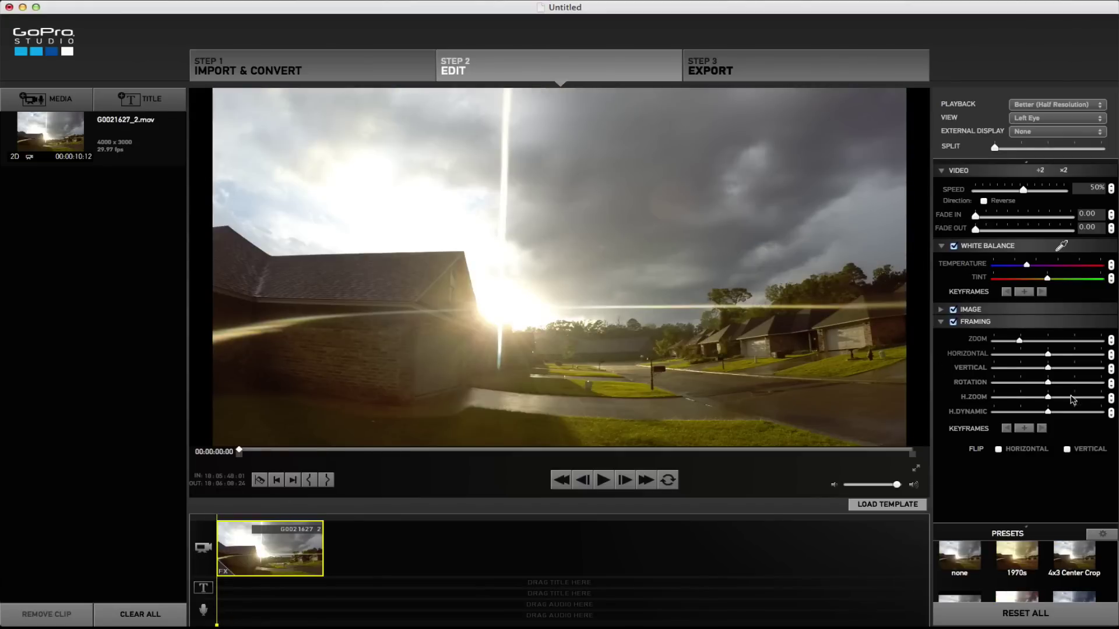
# Add a framing keyframe at 00:00:00:00 with the Horizontal position nudged slightly, then scrub toward dusk.
pyautogui.click(1031, 430)
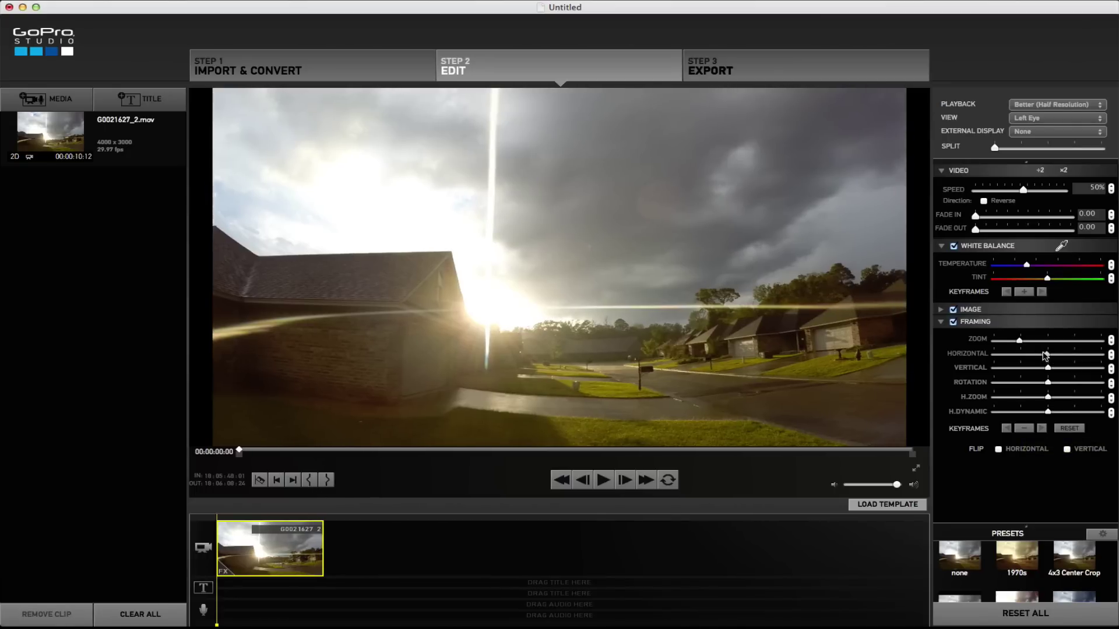
pyautogui.moveTo(1045, 355); pyautogui.dragTo(1065, 365)
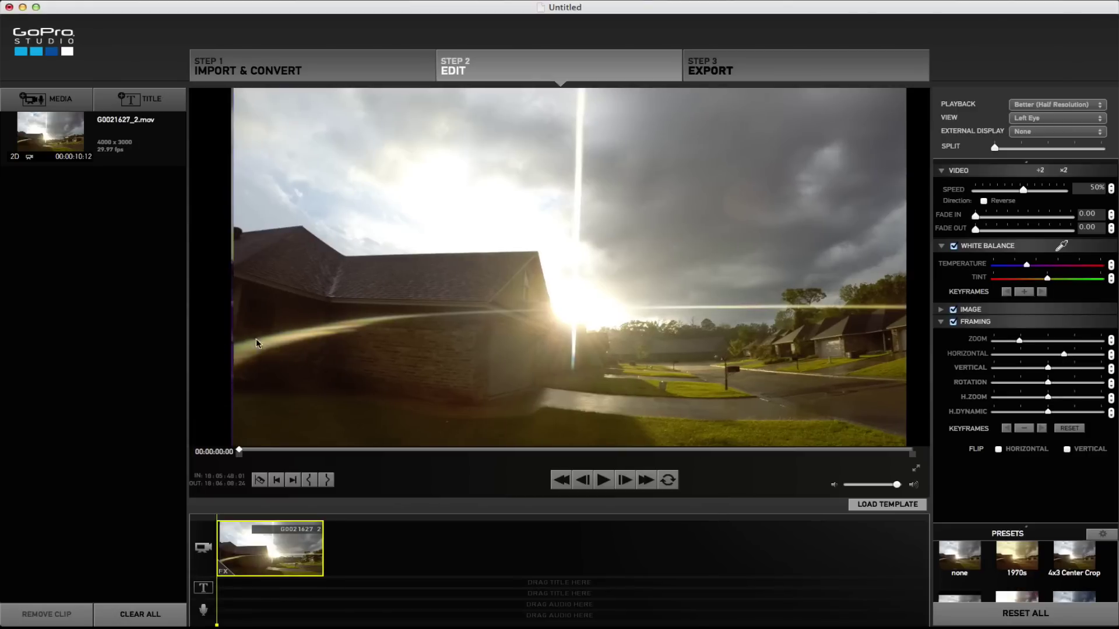
pyautogui.moveTo(1064, 354); pyautogui.dragTo(1060, 354)
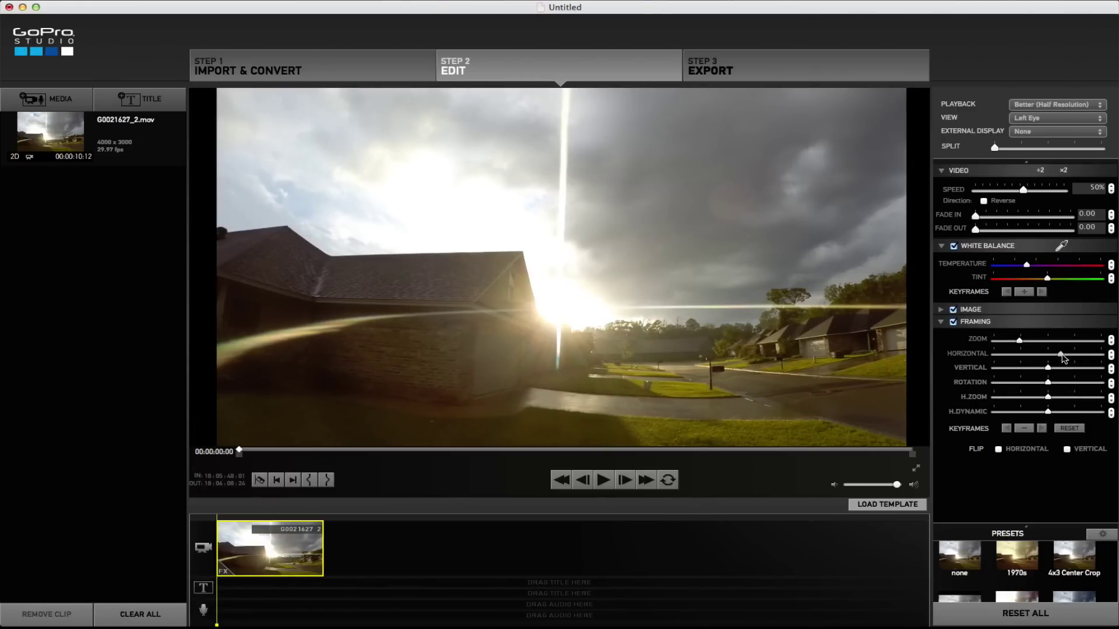
pyautogui.moveTo(1059, 354); pyautogui.dragTo(1052, 355)
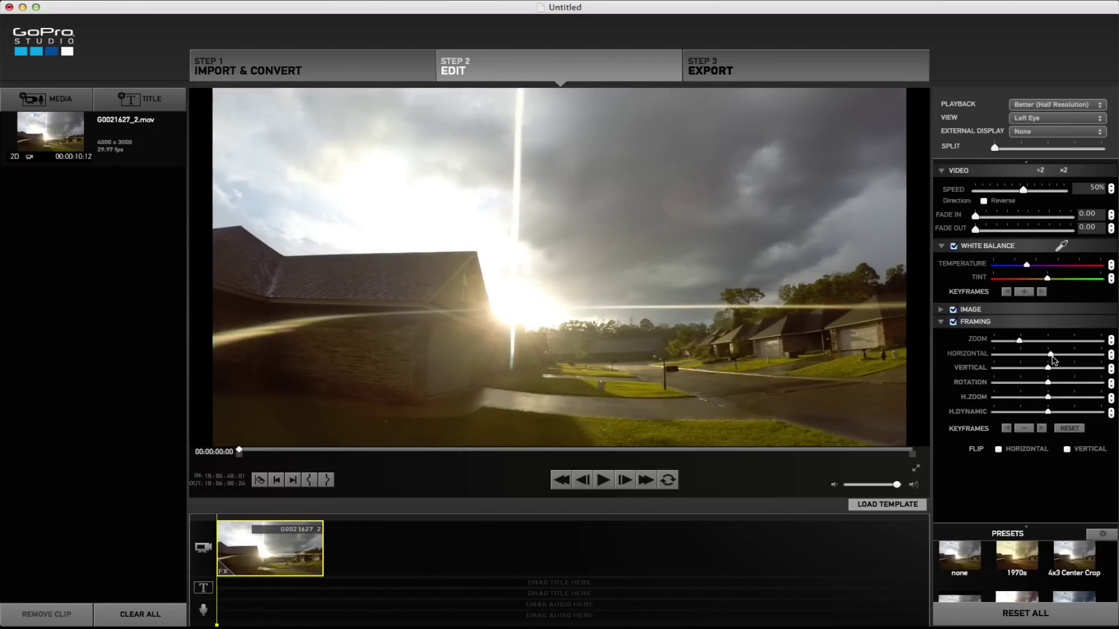
pyautogui.moveTo(217, 609); pyautogui.dragTo(322, 608)
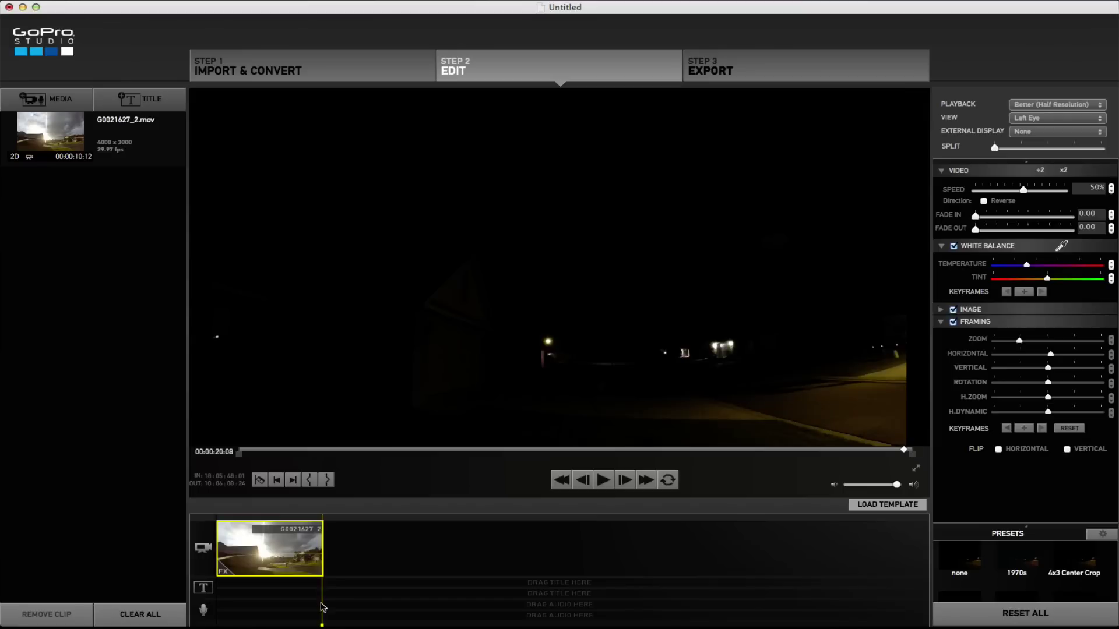
# Add a framing keyframe at the clip's last frame with Horizontal shifted left, then review a sunset frame.
pyautogui.press('Home')
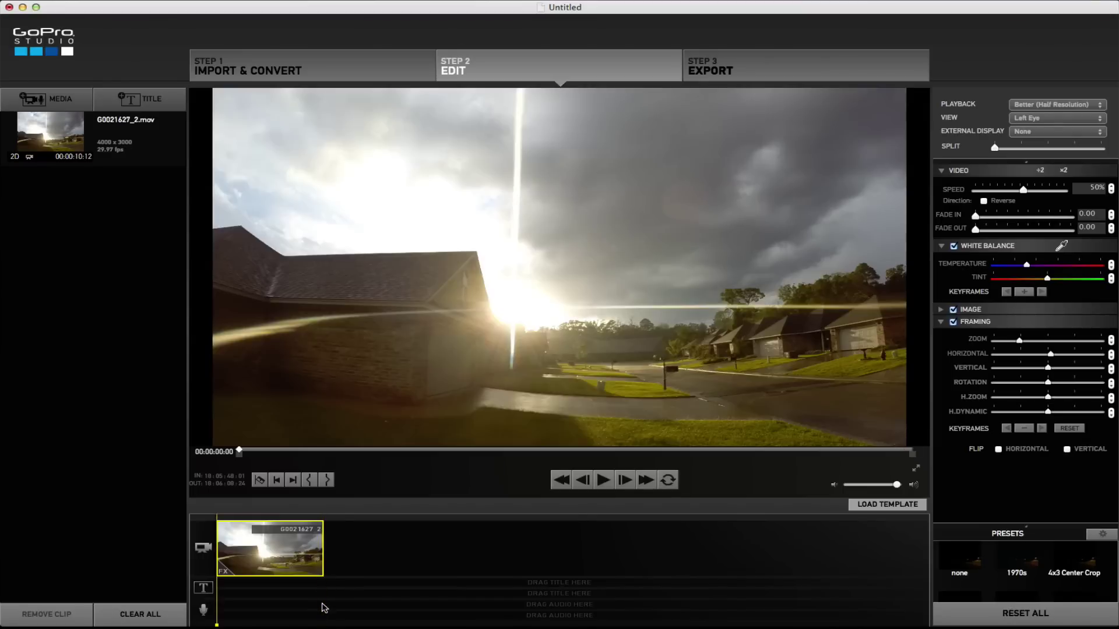
pyautogui.click(321, 602)
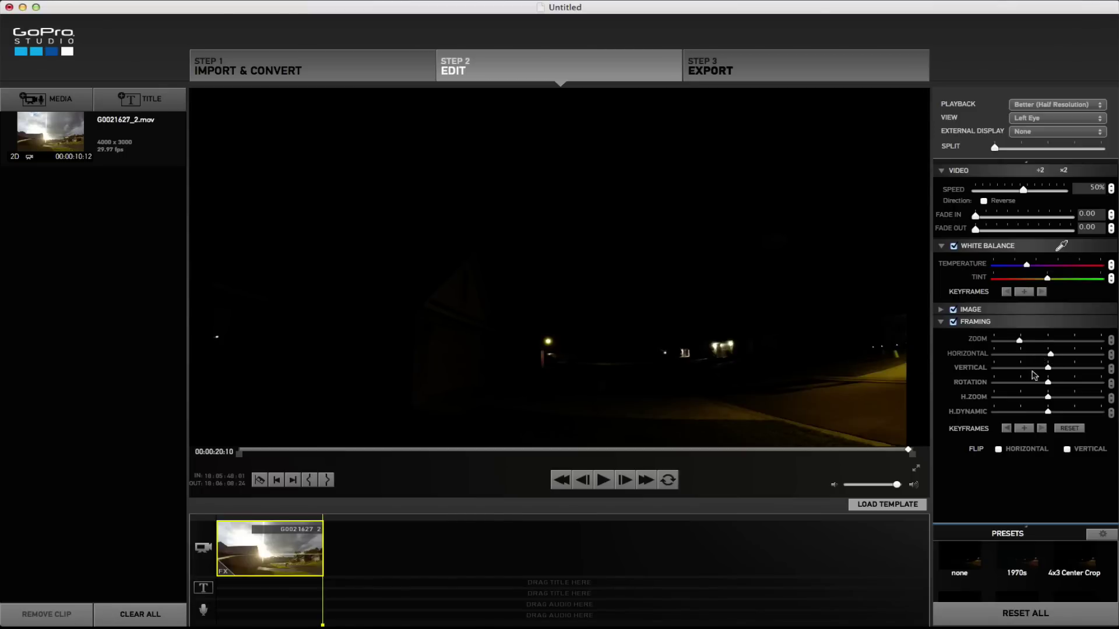
pyautogui.click(1026, 429)
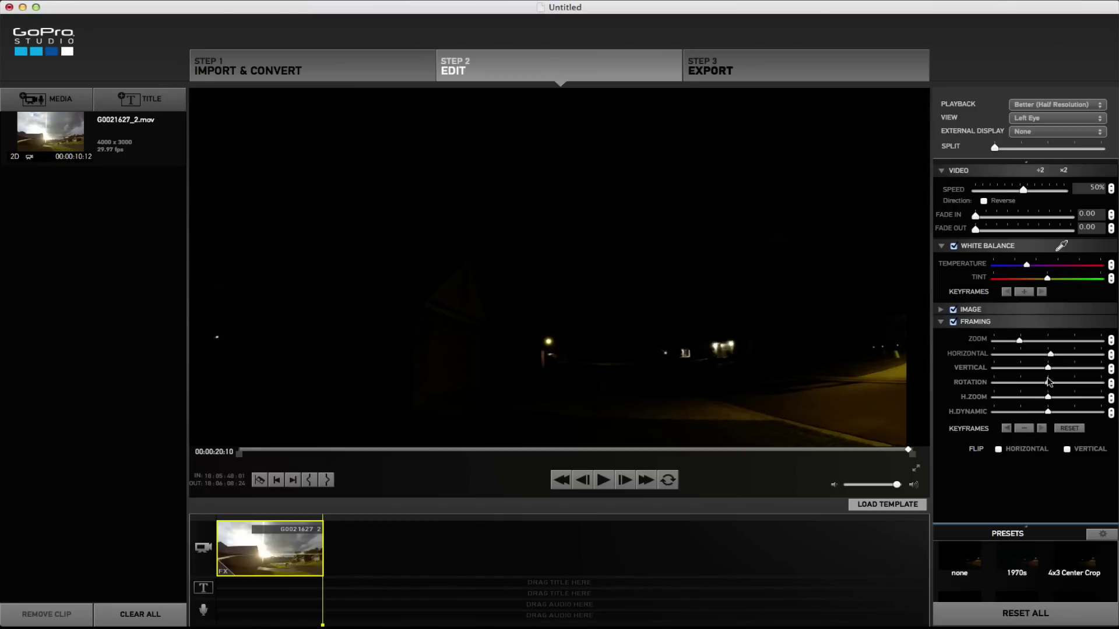
pyautogui.moveTo(1052, 357); pyautogui.dragTo(1045, 363)
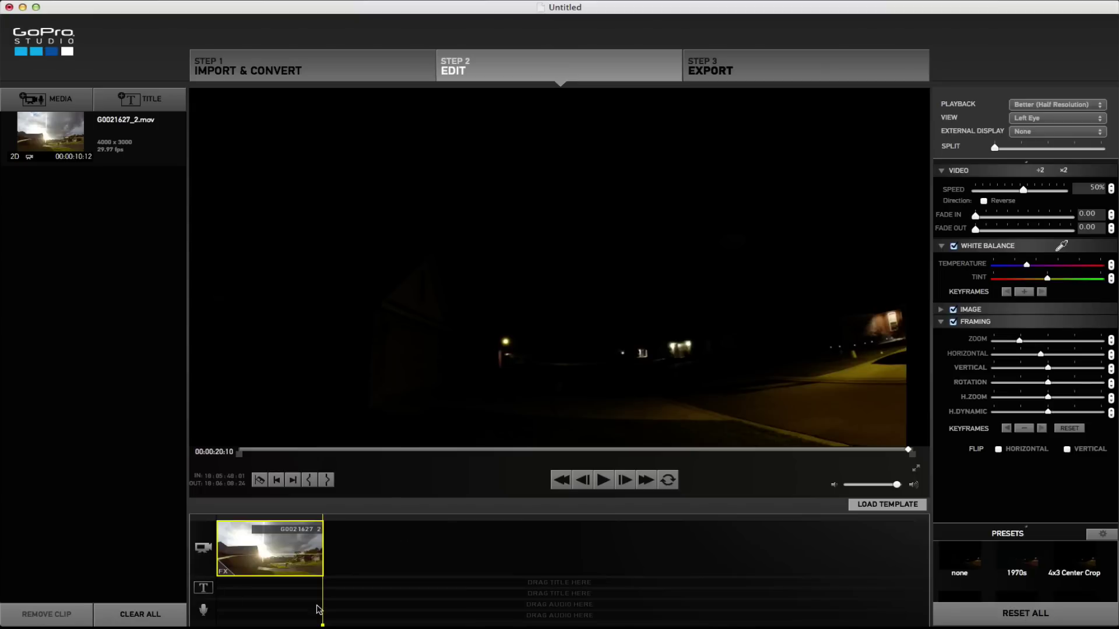
pyautogui.moveTo(320, 602); pyautogui.dragTo(252, 620)
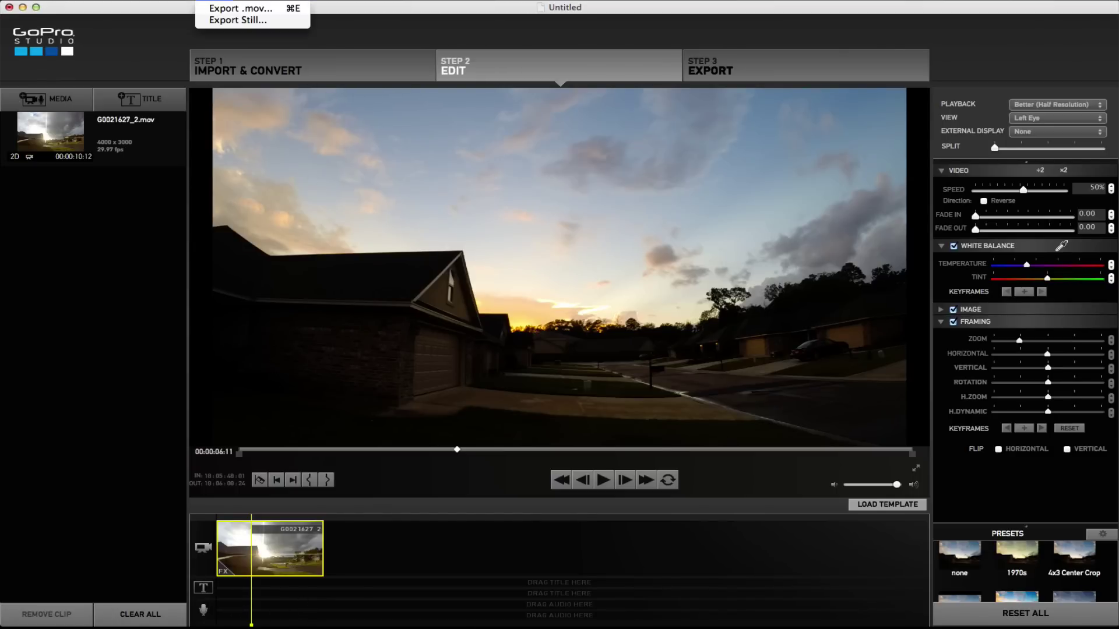
pyautogui.click(245, 7)
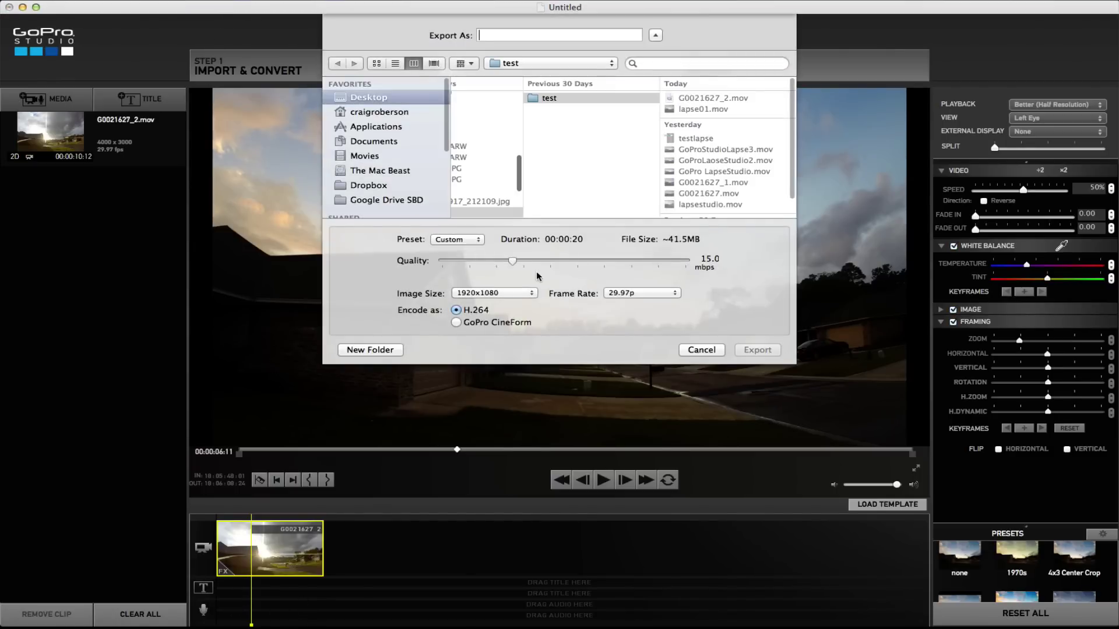
pyautogui.click(455, 240)
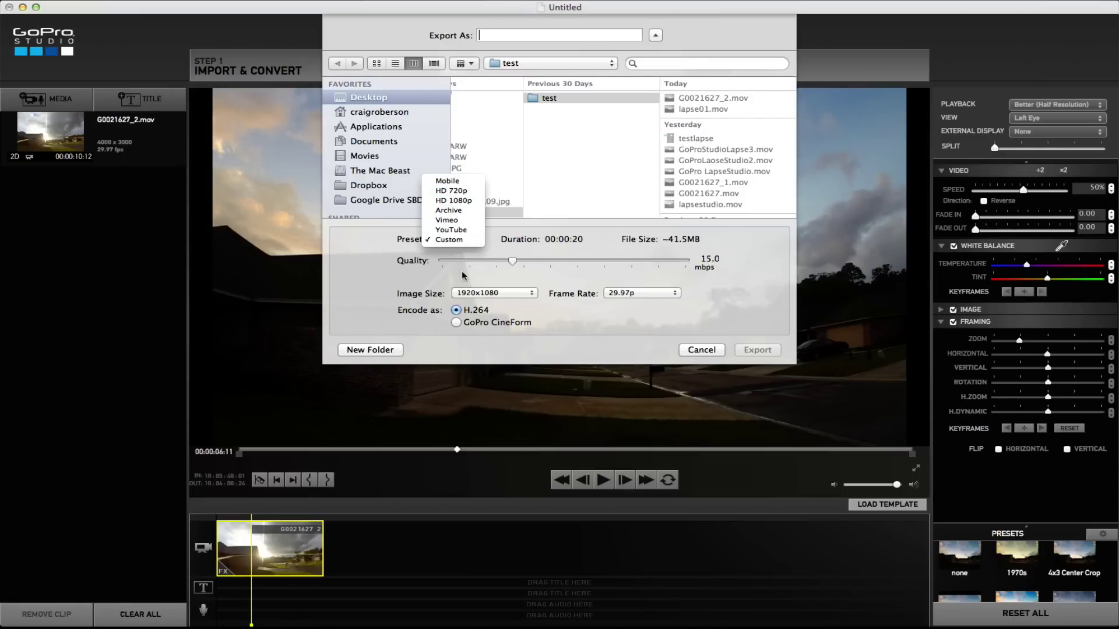
pyautogui.click(371, 284)
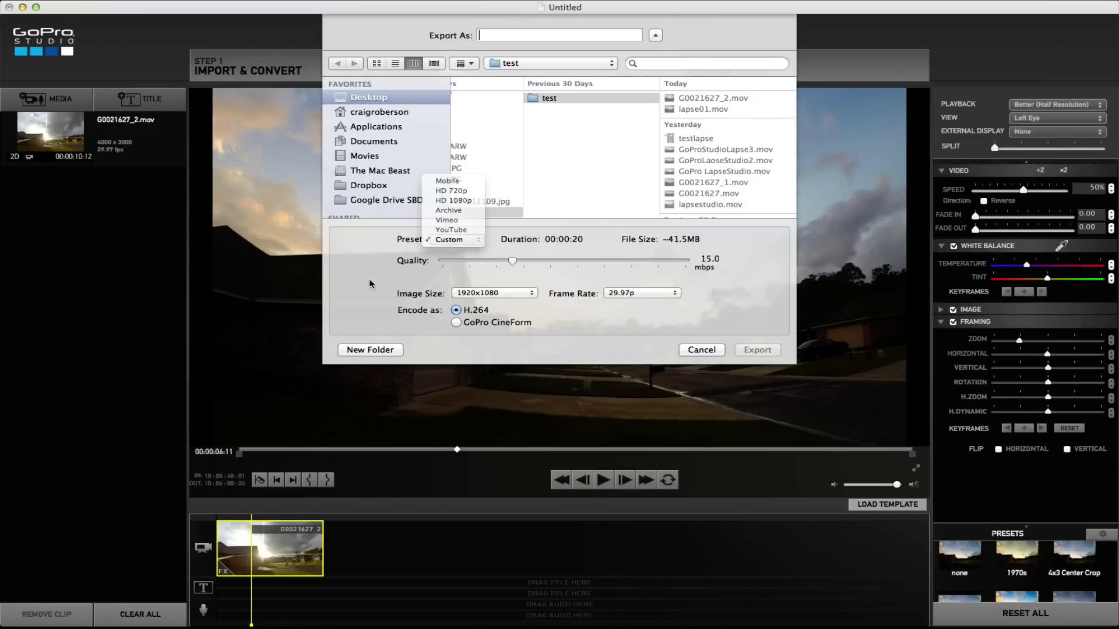
pyautogui.click(702, 349)
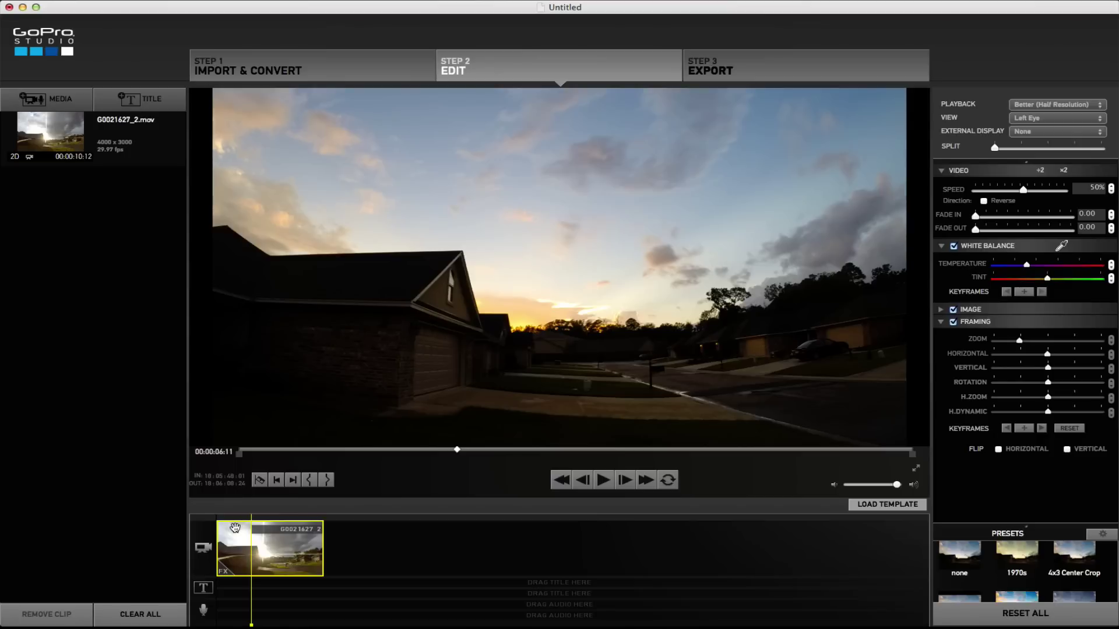